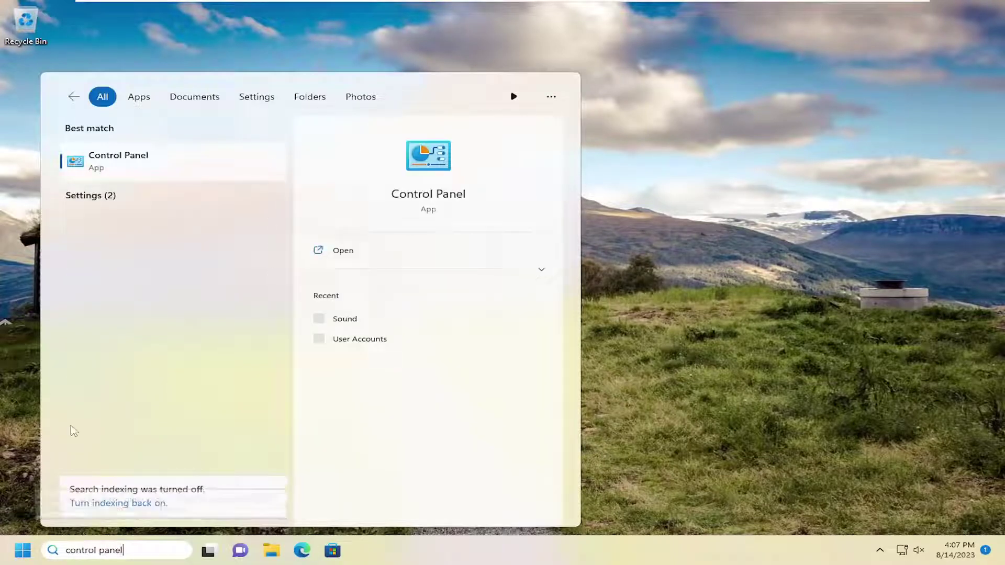
# Step: Open Control Panel from the search results, showing All Control Panel Items
pyautogui.click(124, 174)
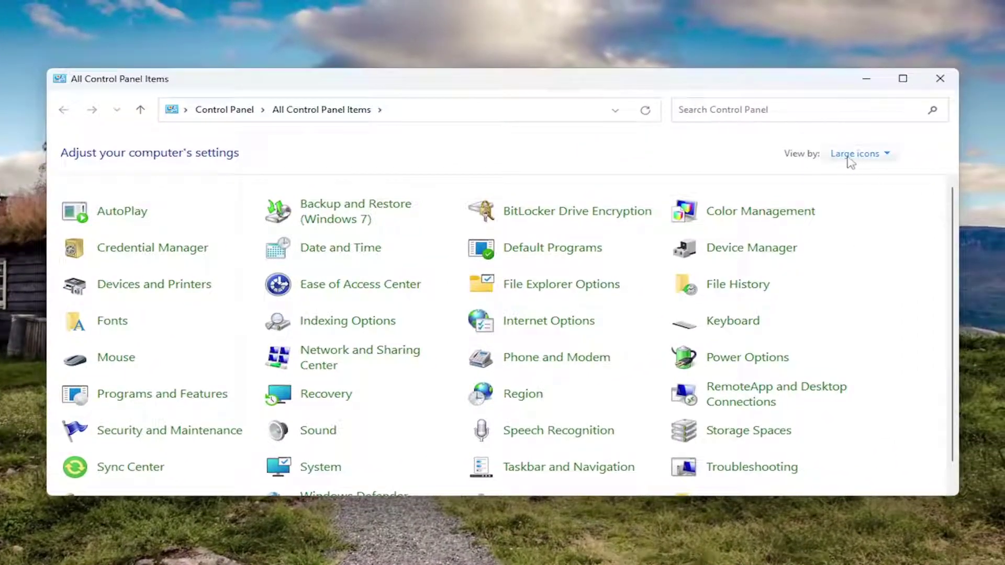
# Step: Keep Large icons view, then uncheck Enhance pointer precision in Mouse Properties' Pointer Options and apply it
pyautogui.click(852, 156)
pyautogui.click(866, 195)
pyautogui.click(115, 365)
pyautogui.moveTo(67, 27); pyautogui.dragTo(532, 171)
pyautogui.click(469, 182)
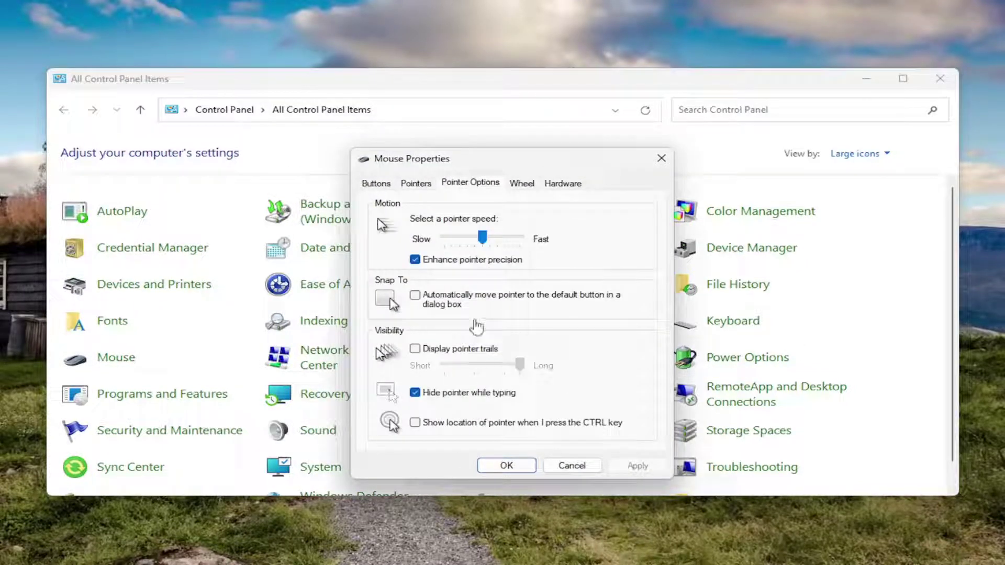
pyautogui.click(482, 262)
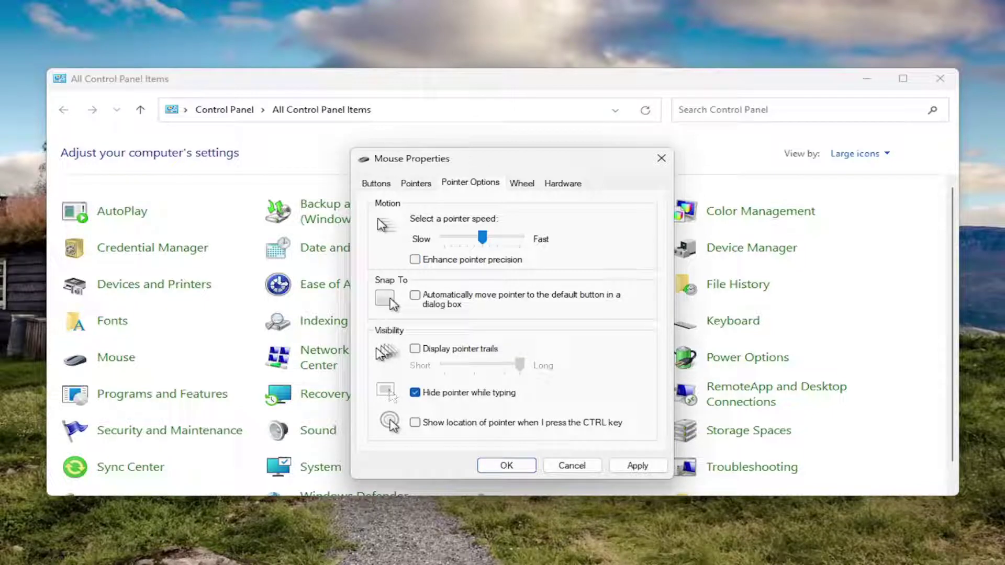
pyautogui.click(636, 466)
pyautogui.click(506, 465)
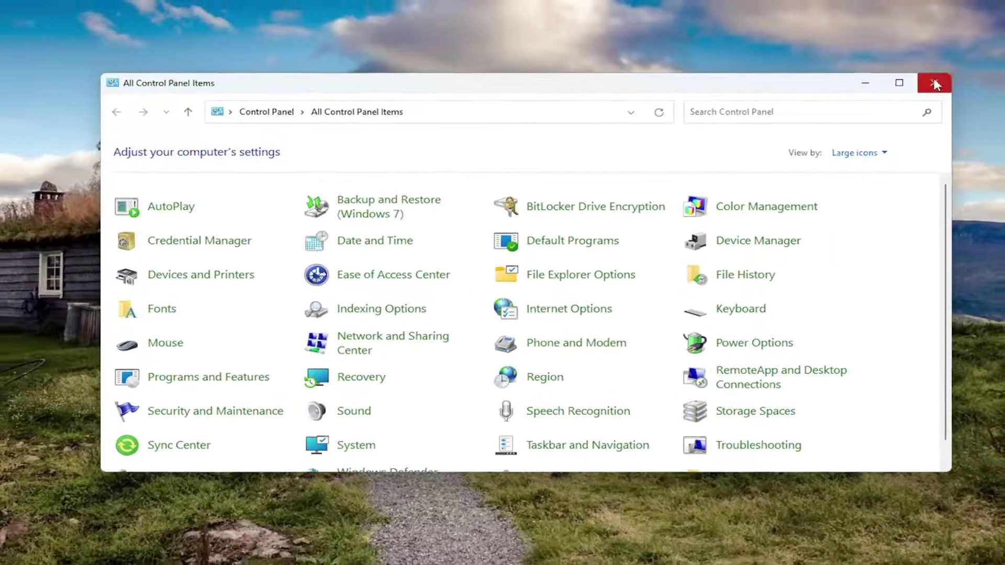
# Step: Close Control Panel and launch Command Prompt as administrator via a 'cmd' search
pyautogui.click(940, 79)
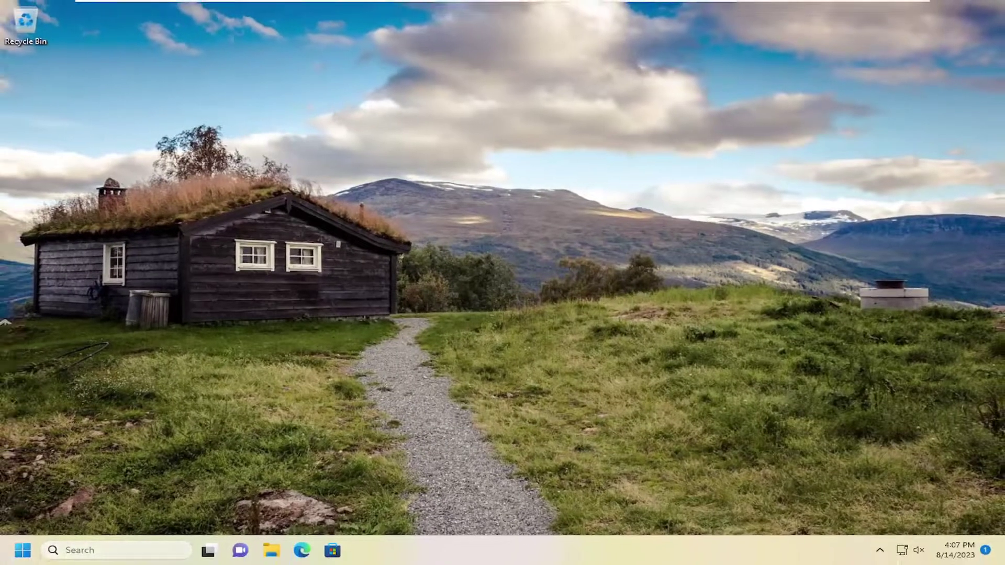
pyautogui.press('super+s')
pyautogui.write('cmd')
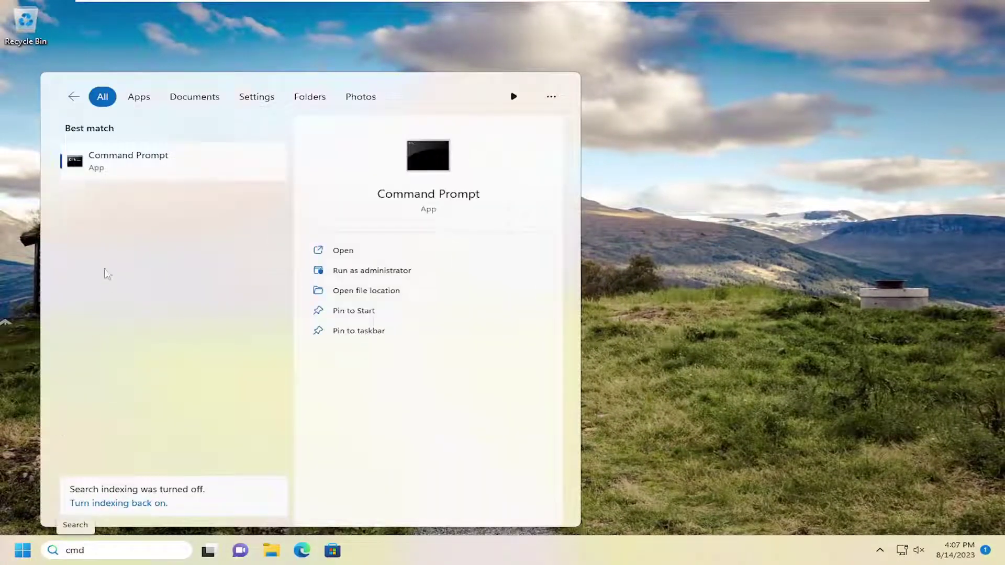
pyautogui.rightClick(126, 165)
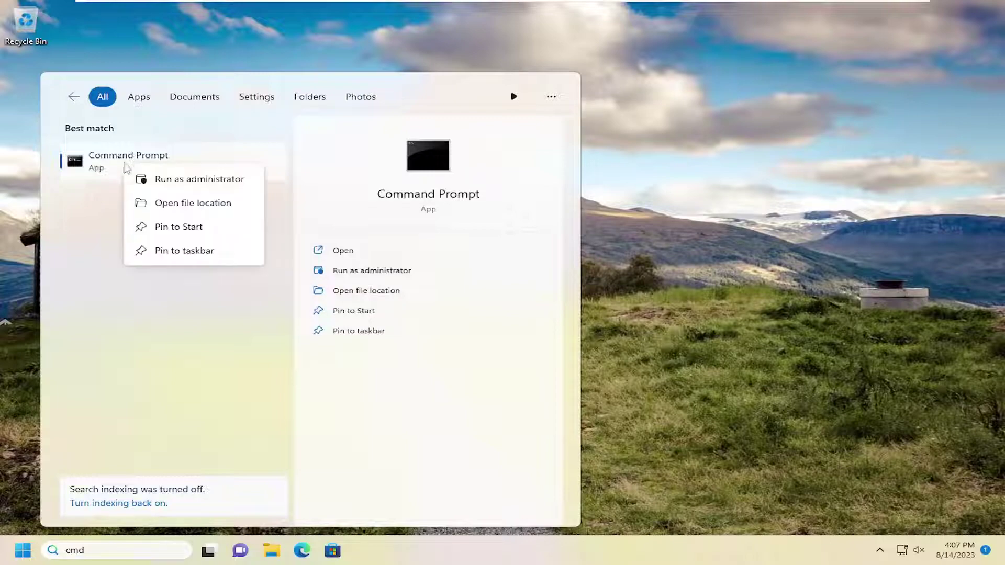
pyautogui.click(196, 180)
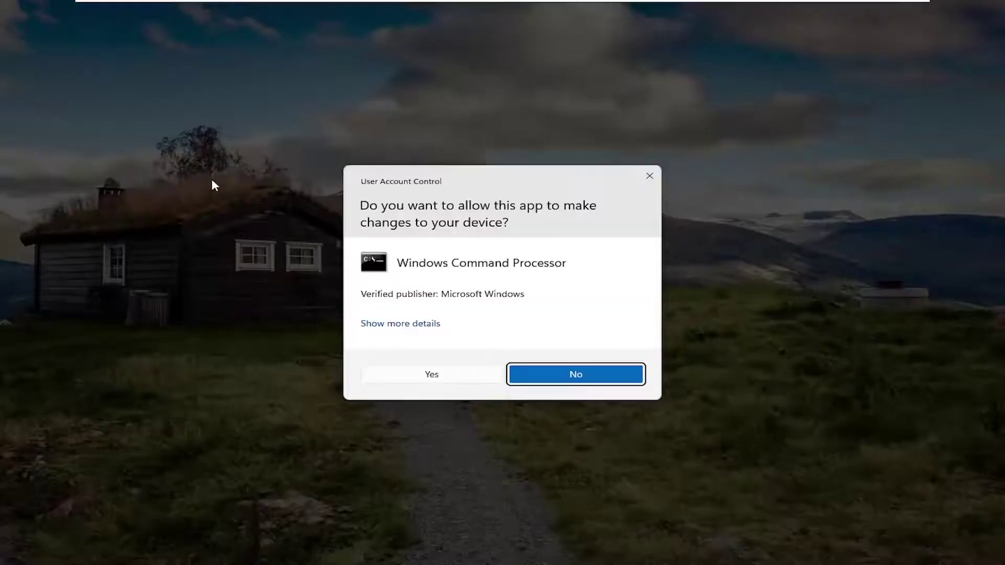
pyautogui.click(452, 380)
pyautogui.moveTo(415, 77); pyautogui.dragTo(505, 101)
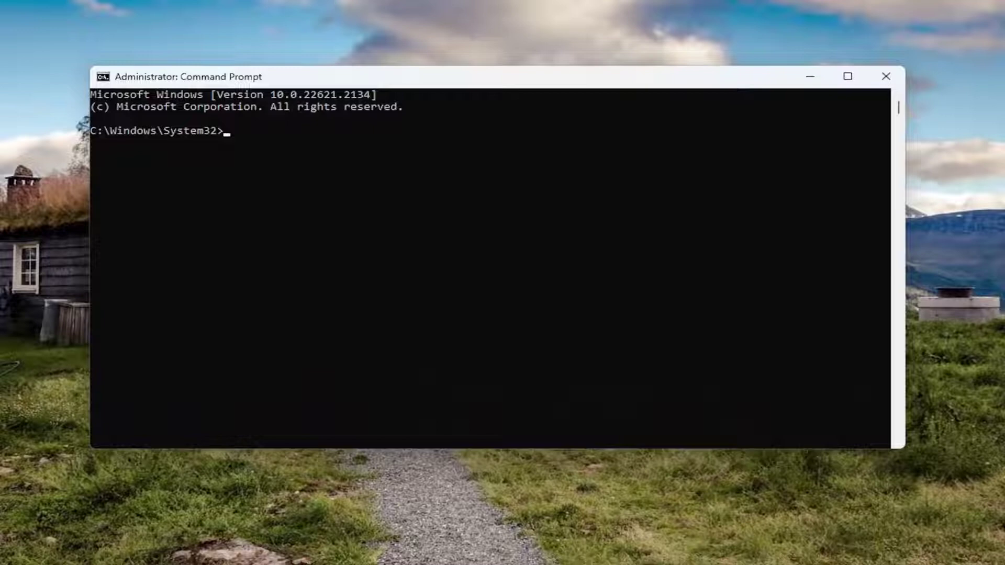
# Step: Paste 'msdt.exe -id DeviceDiagnostic' using the title-bar Edit menu and run it
pyautogui.rightClick(451, 82)
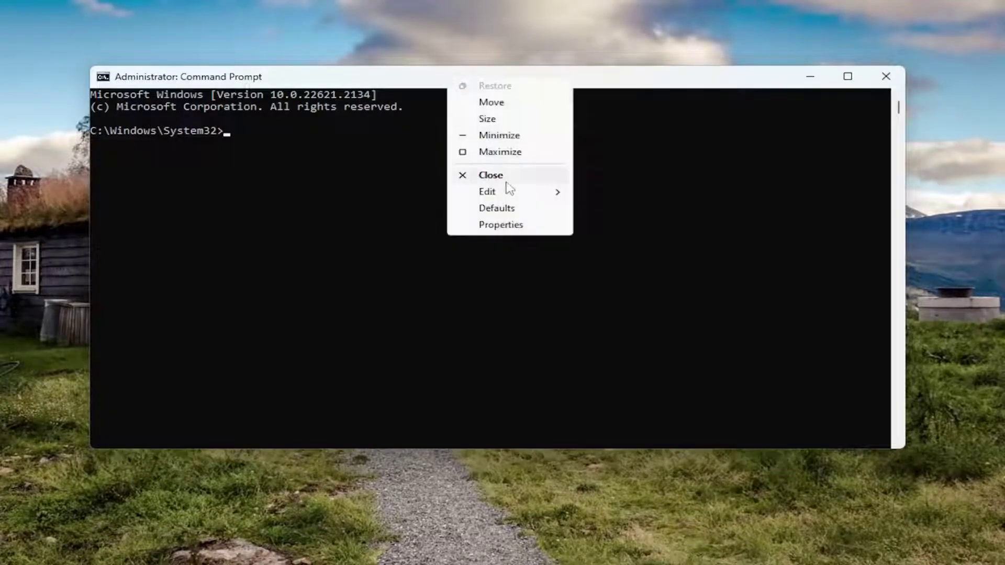
pyautogui.moveTo(506, 195)
pyautogui.click(649, 226)
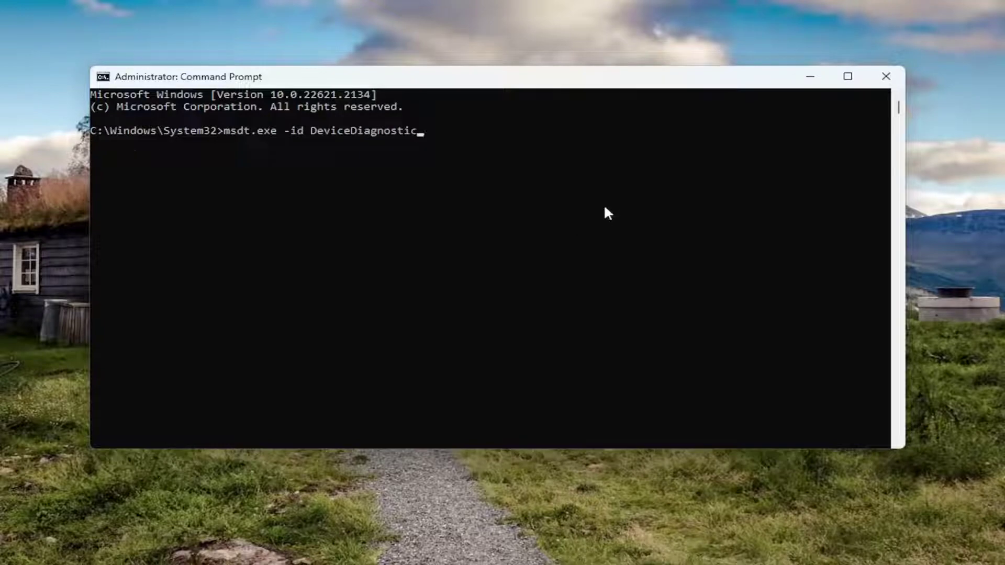
pyautogui.press('Return')
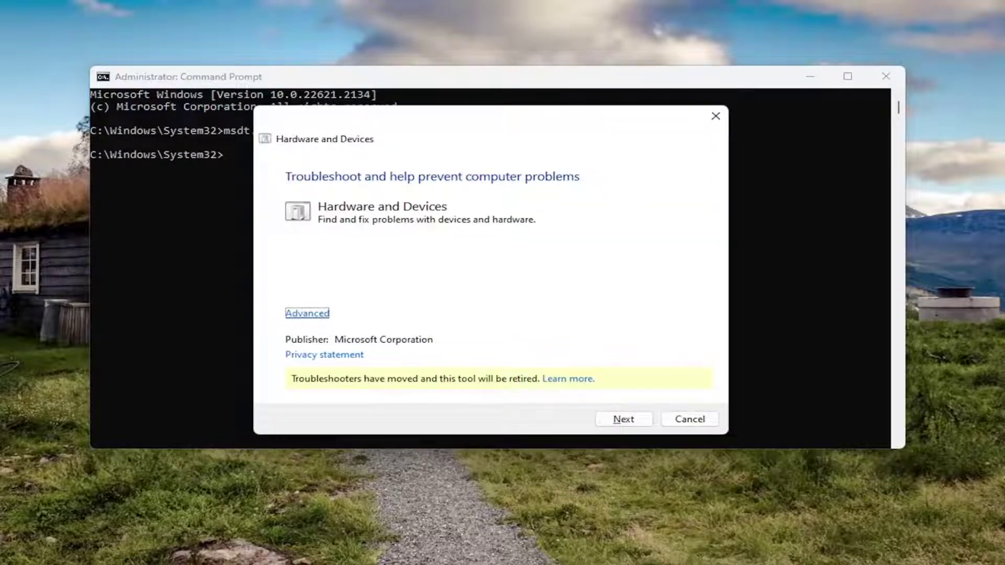
# Step: Scan with Apply repairs automatically enabled, then close the troubleshooter and Command Prompt
pyautogui.click(303, 313)
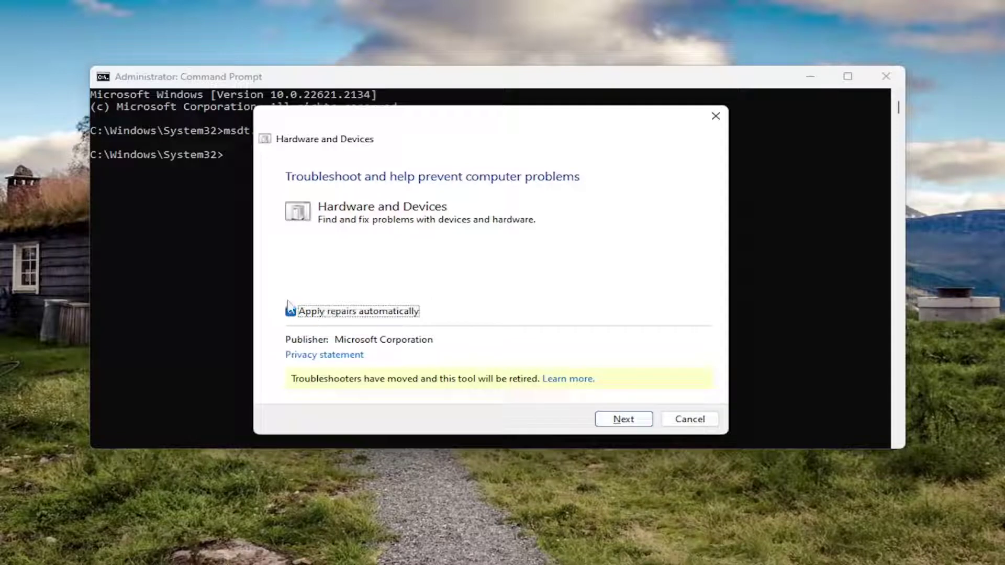
pyautogui.click(631, 421)
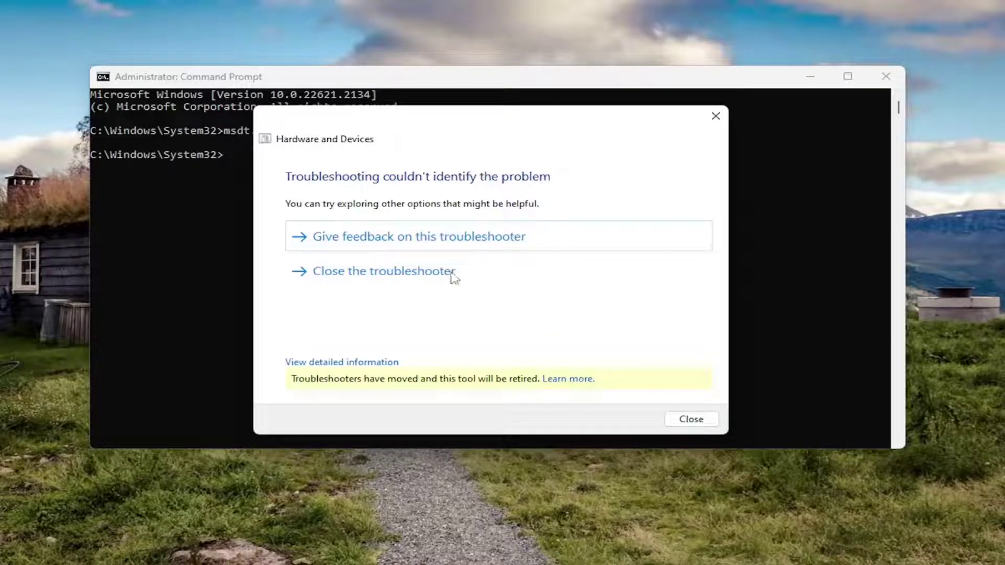
pyautogui.click(675, 419)
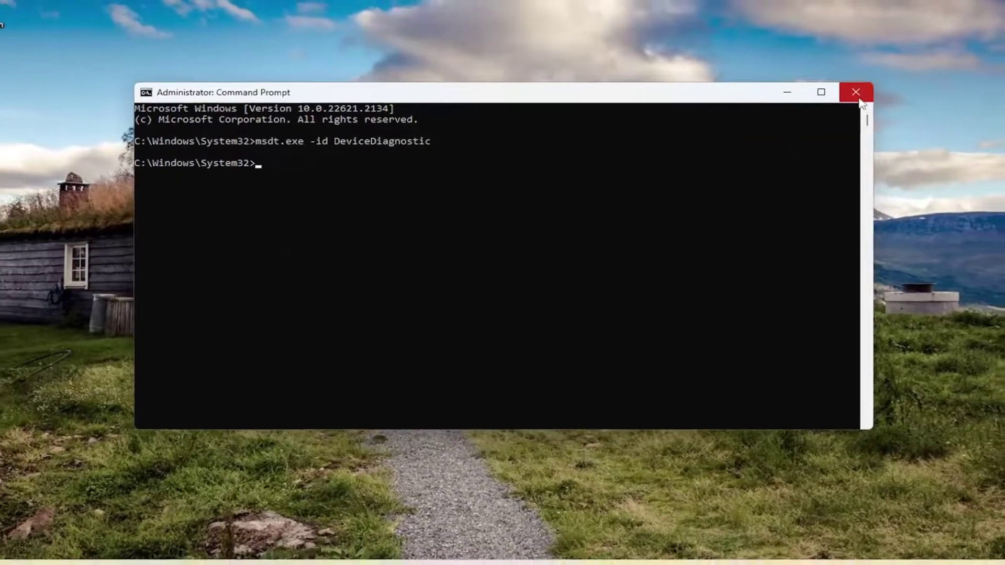
pyautogui.click(859, 99)
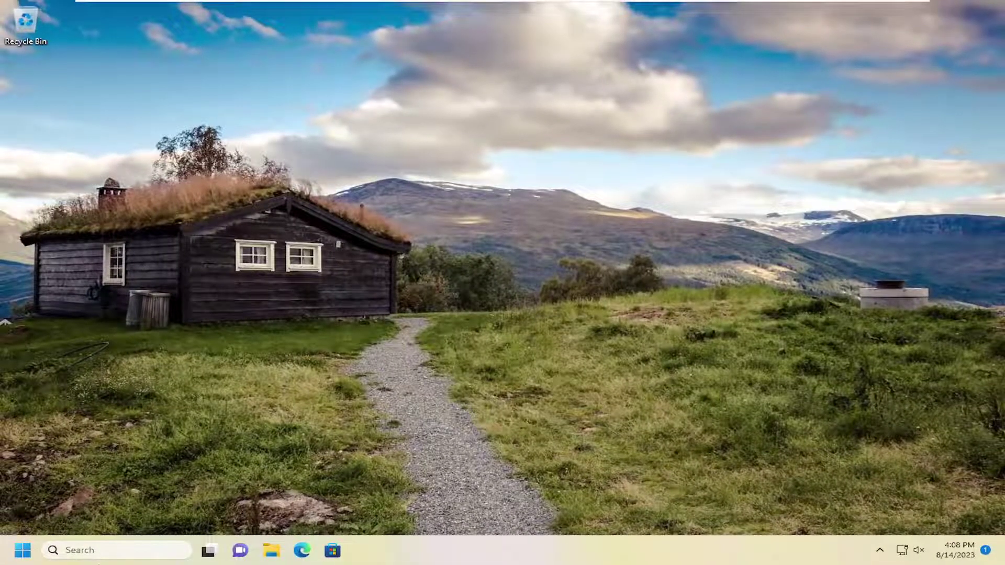
# Step: Search 'device manager', open Device Manager, and move its window to the right
pyautogui.click(97, 552)
pyautogui.write('device m')
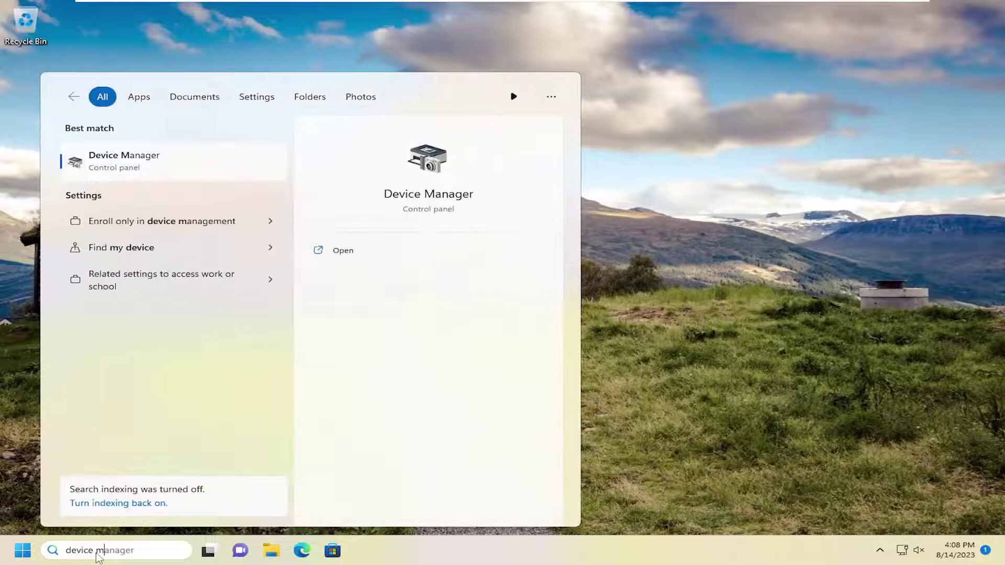
pyautogui.write('anager')
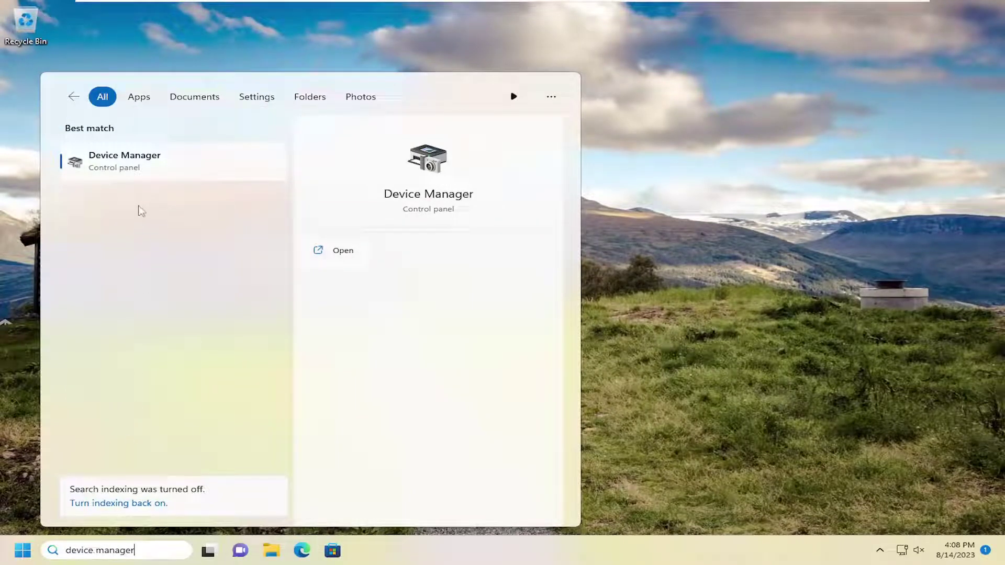
pyautogui.click(132, 160)
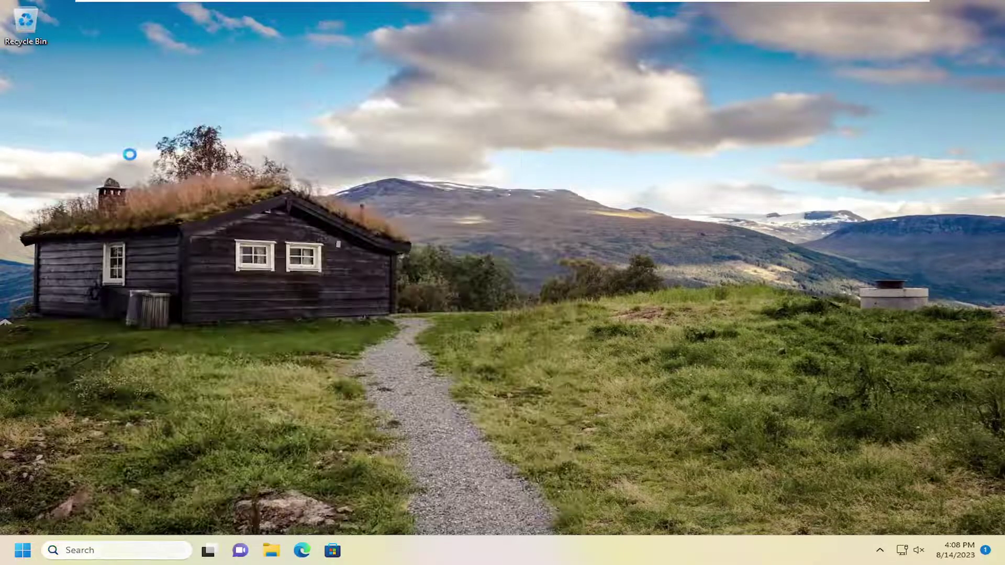
pyautogui.moveTo(350, 45); pyautogui.dragTo(556, 88)
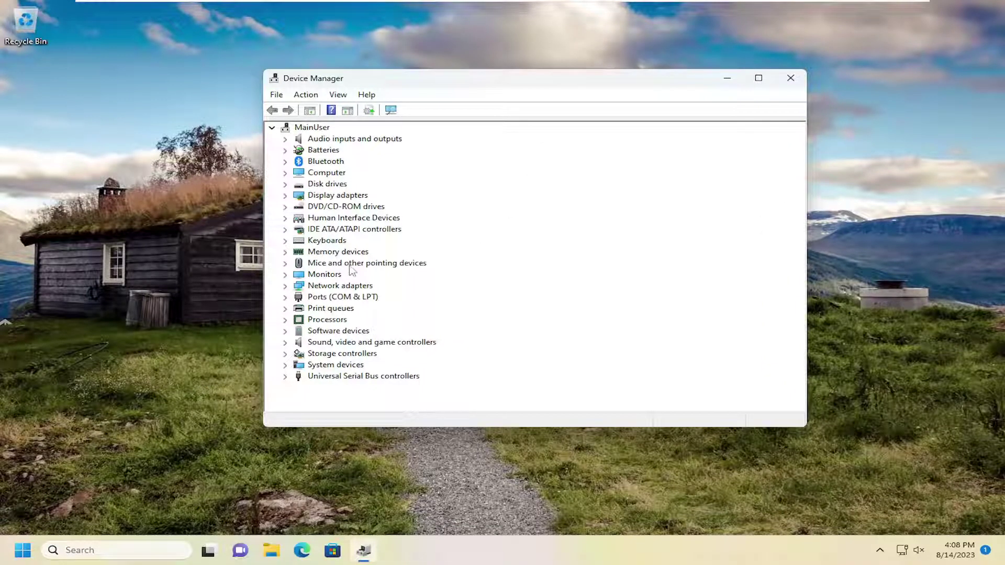
# Step: Expand Mice and other pointing devices and choose Uninstall device for VMware Pointing Device
pyautogui.doubleClick(399, 264)
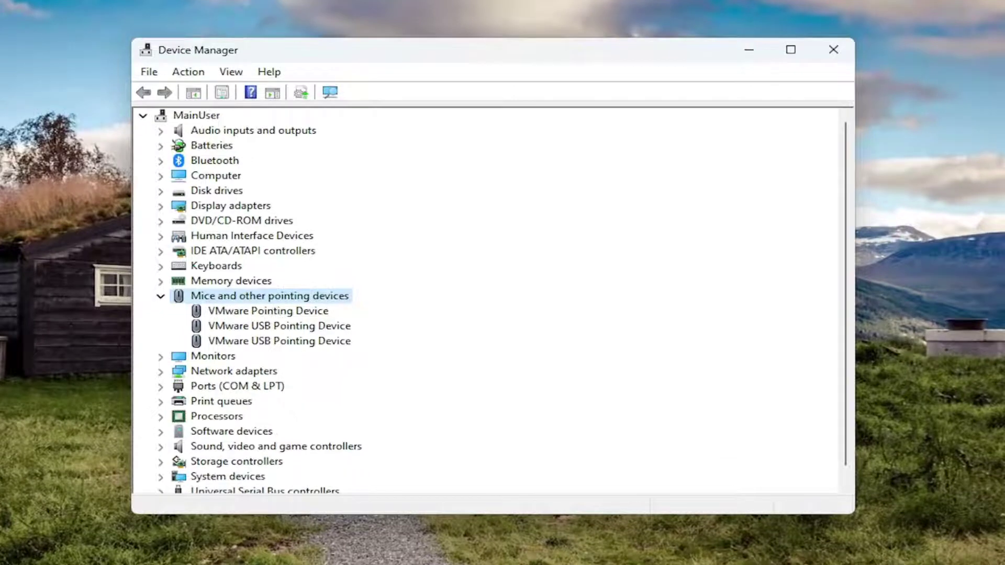
pyautogui.click(283, 311)
pyautogui.rightClick(287, 311)
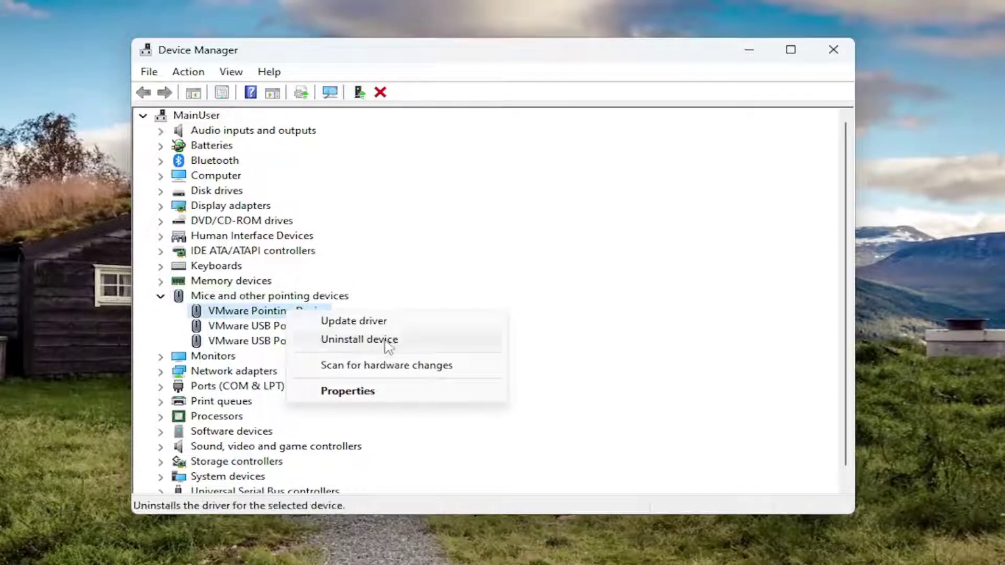
pyautogui.click(356, 340)
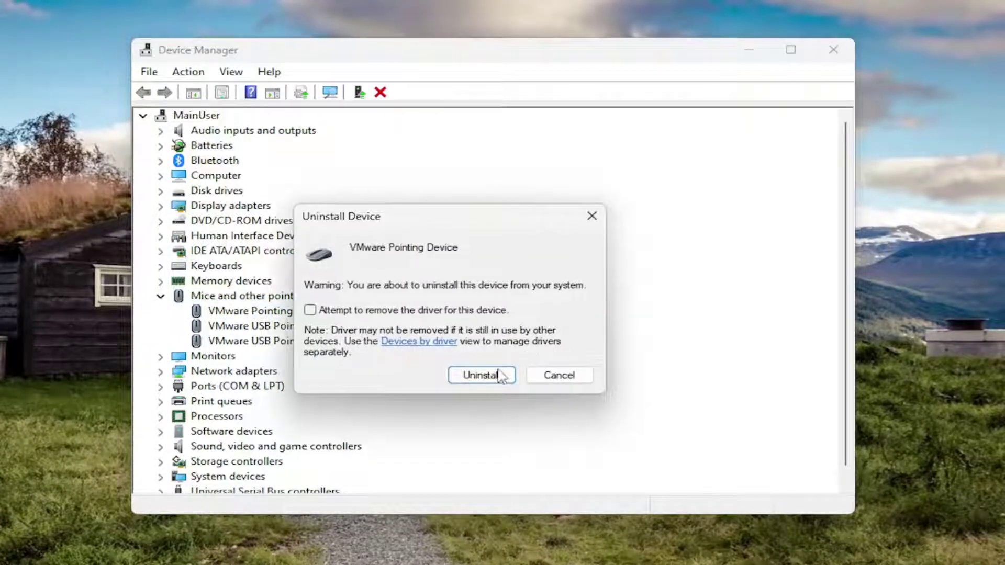